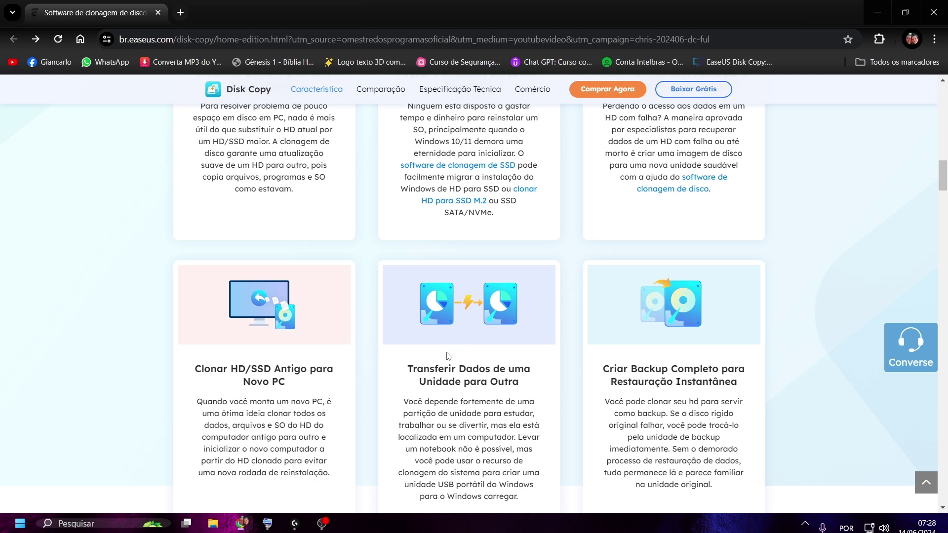
Step: Review the disk cloning scenarios and the free download offer on the Disk Copy page, and minimize the browser
scroll(449, 356, "down", 3)
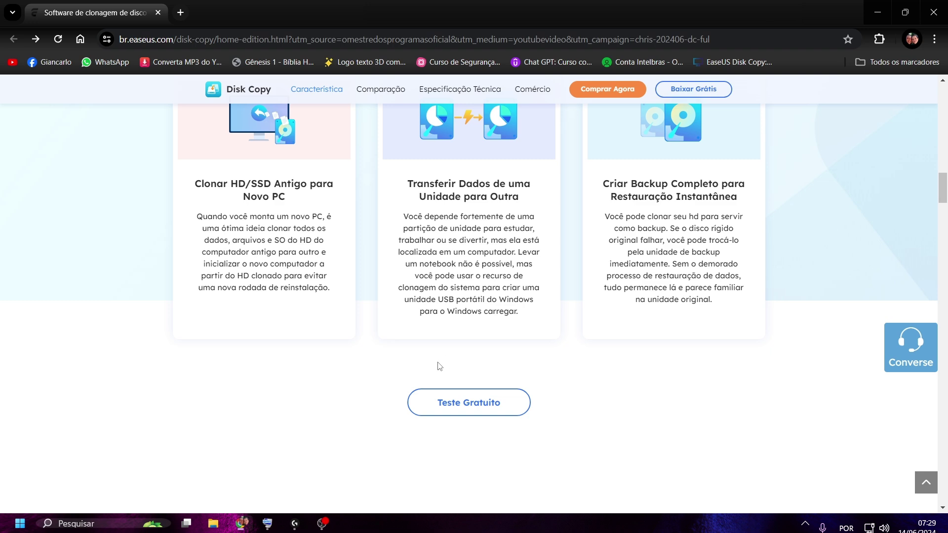
scroll(438, 402, "up", 10)
scroll(500, 325, "up", 5)
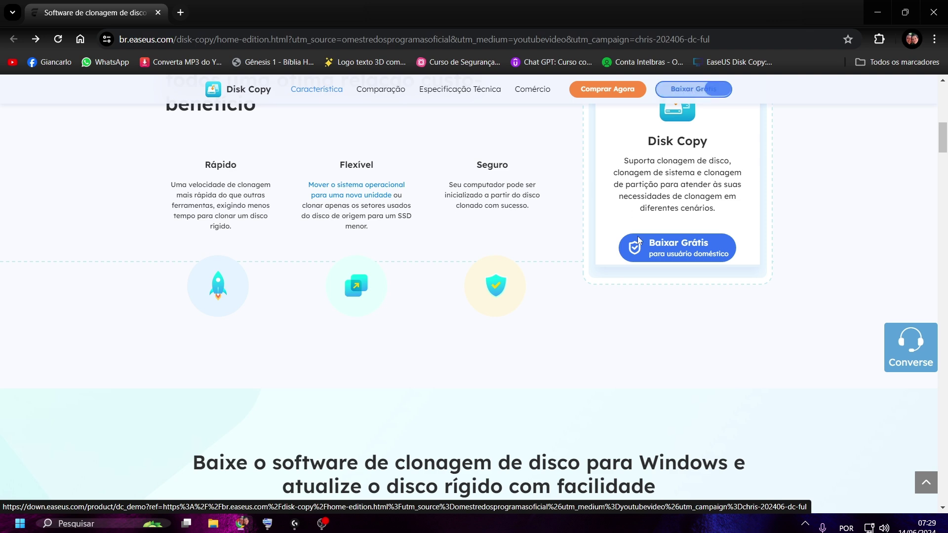
left_click(875, 10)
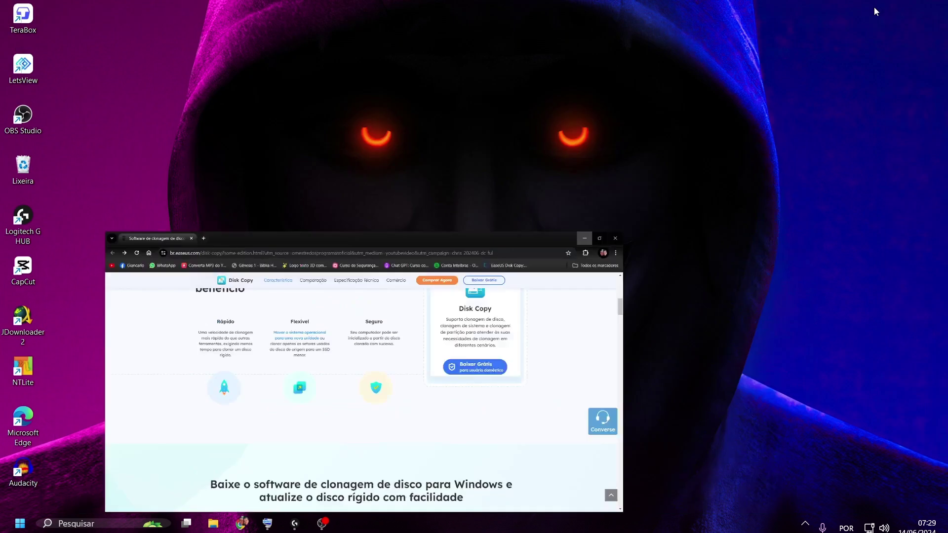
Step: Run dcs_portable_20240614.1161580 from the Downloads folder, allowing it to execute, and dismiss the licence plan offer
left_click(213, 523)
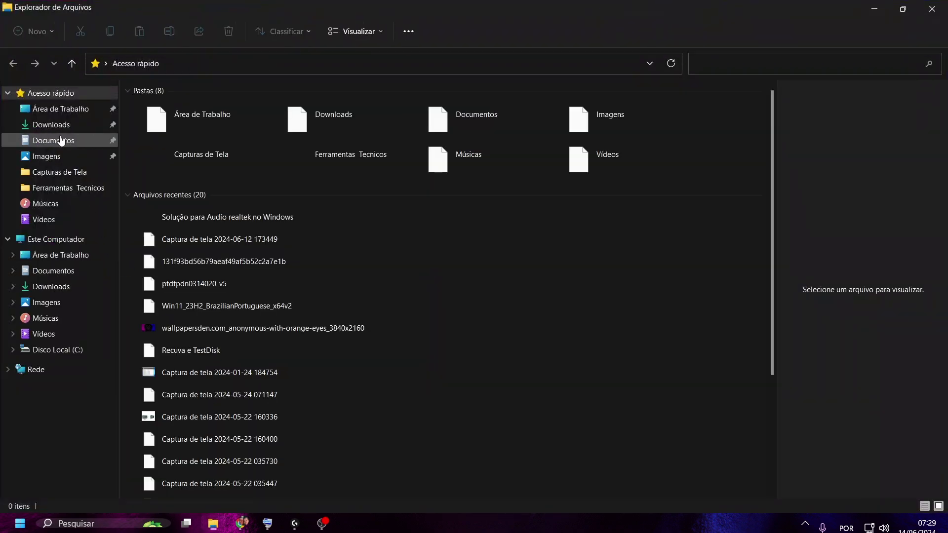
left_click(60, 127)
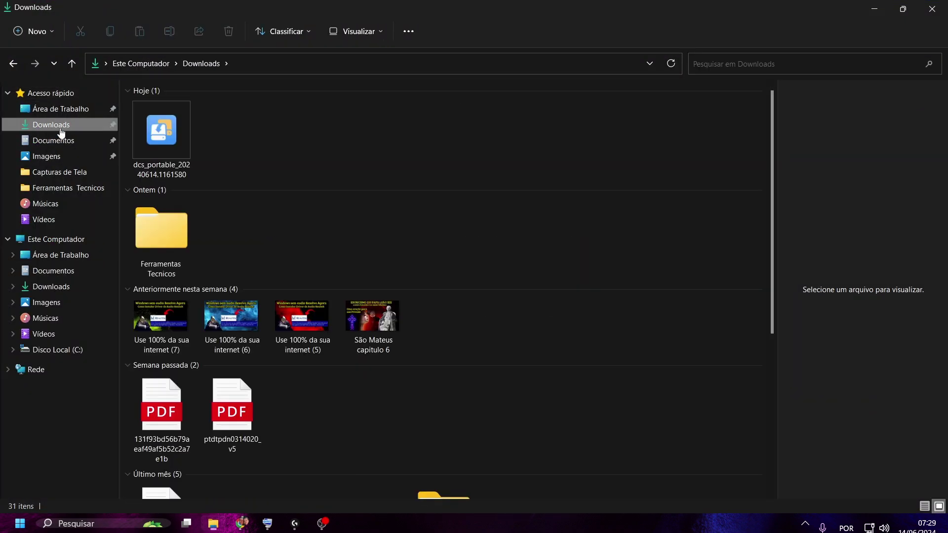
left_click(142, 143)
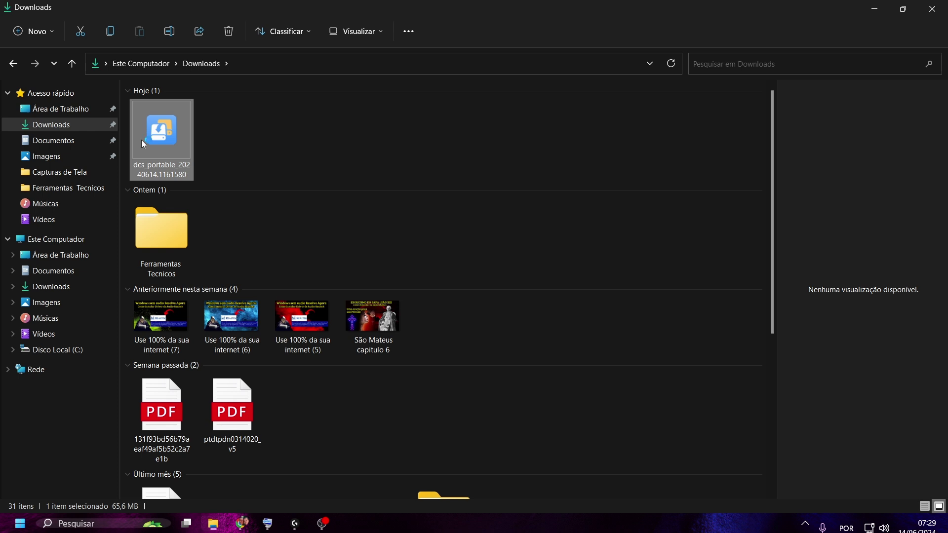
double_click(141, 140)
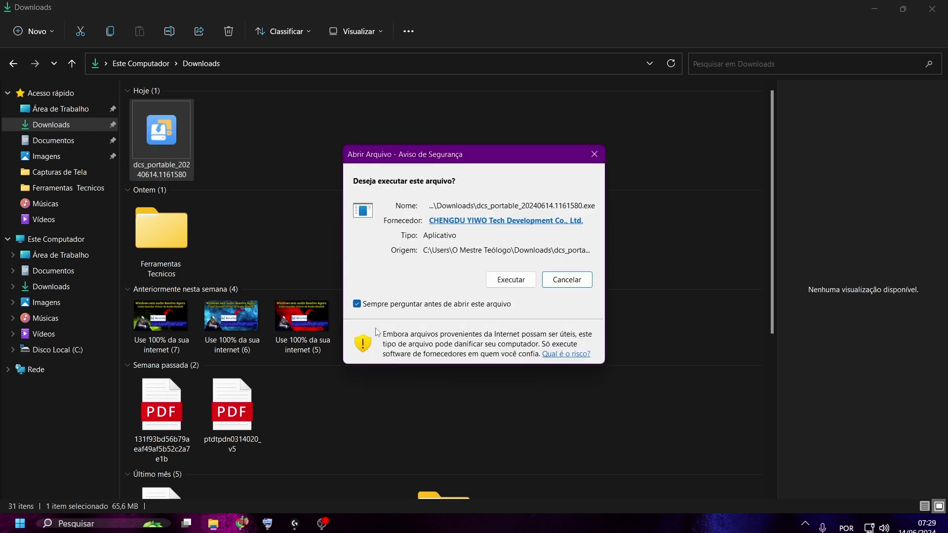
left_click(513, 283)
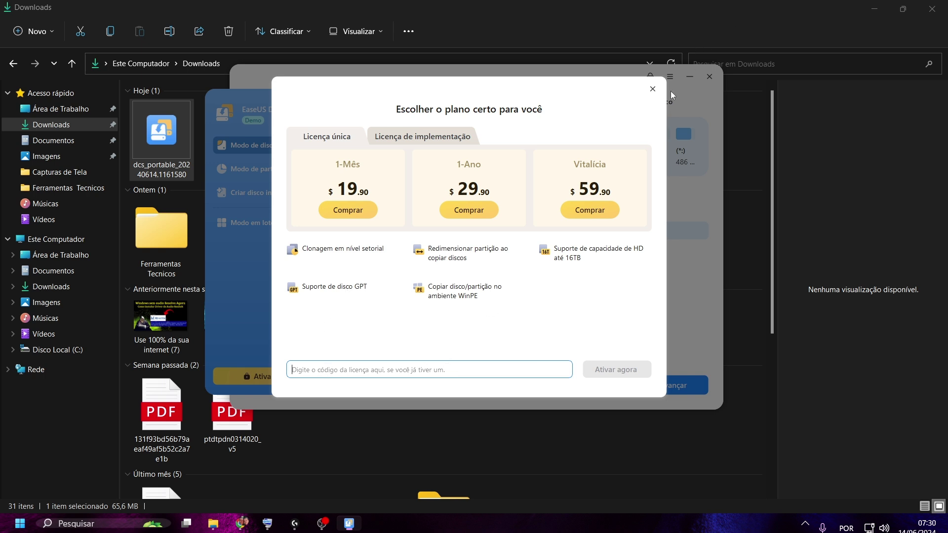
left_click(653, 90)
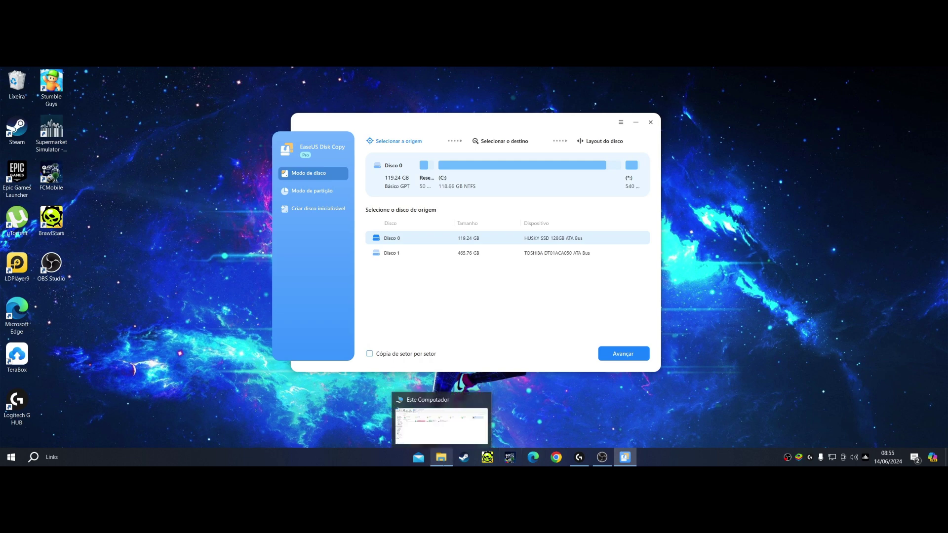
Step: Check the free space and total size of drives C: and E: in File Explorer, and minimize it
left_click(442, 457)
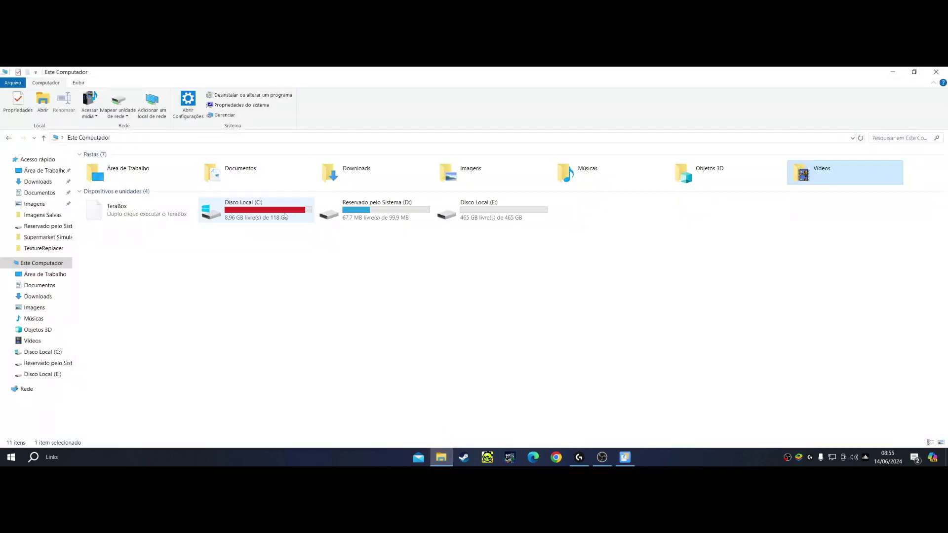
mouse_move(275, 215)
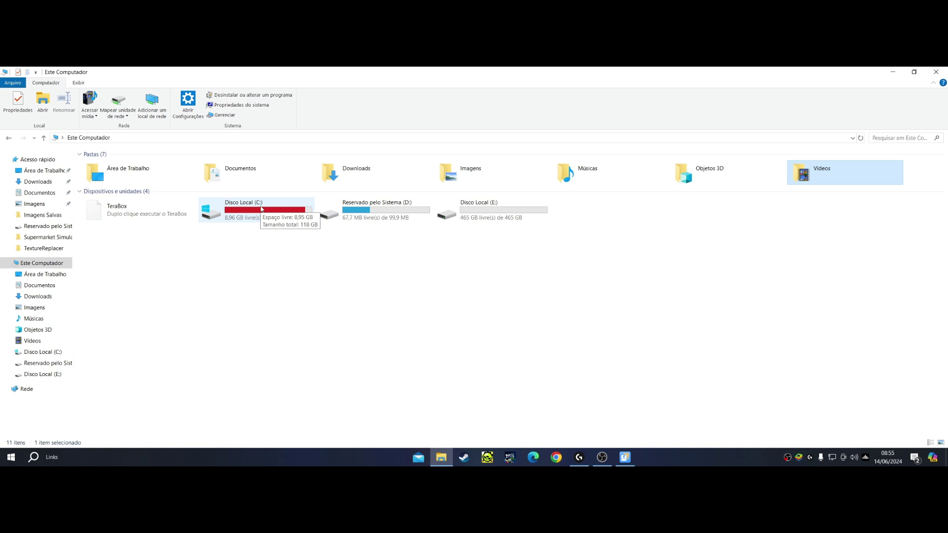
mouse_move(503, 220)
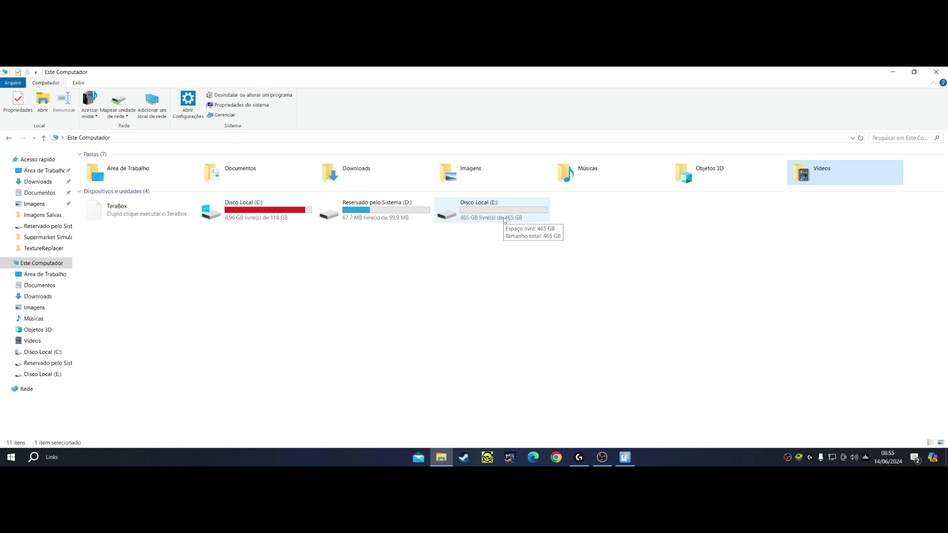
left_click(888, 73)
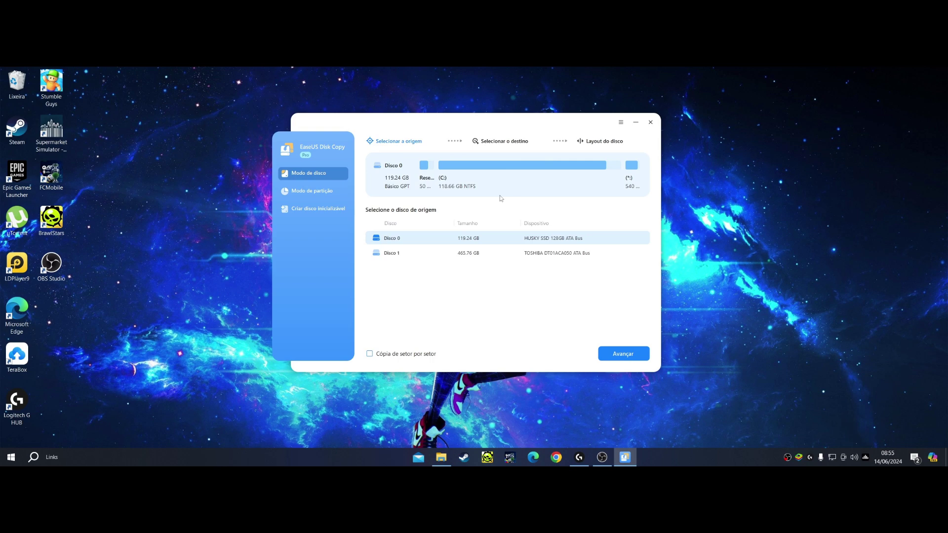
Step: Look at partition mode, return to disk mode, and set Disco 0 as the source and Disco 1 as the destination
left_click(335, 192)
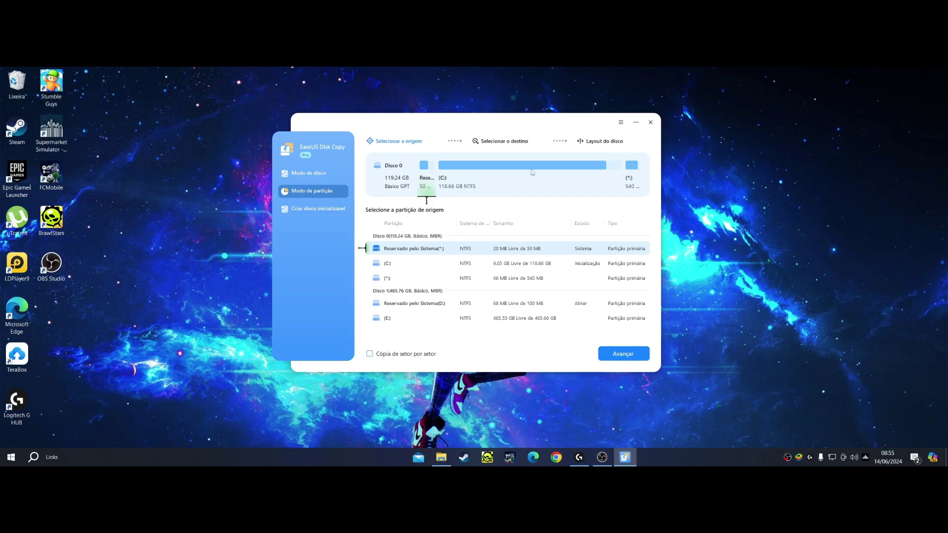
left_click(336, 180)
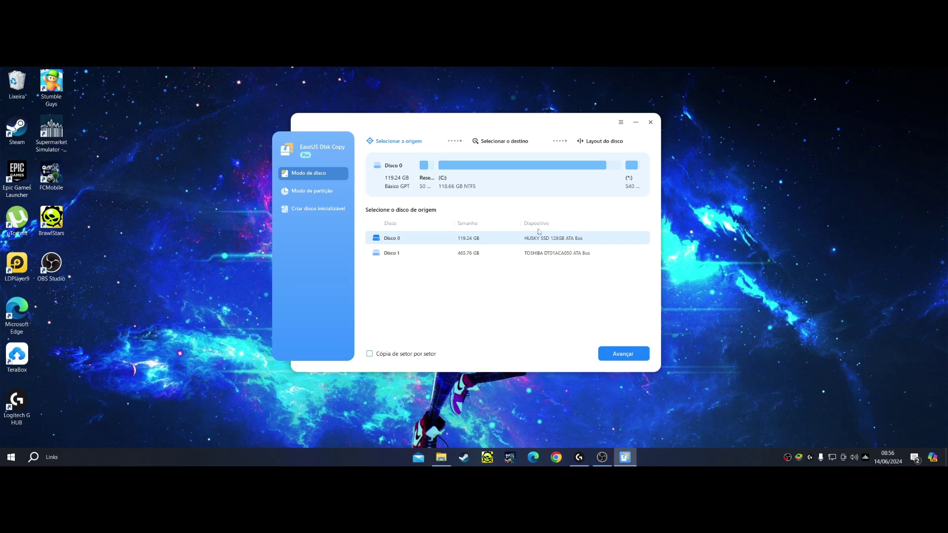
left_click(633, 360)
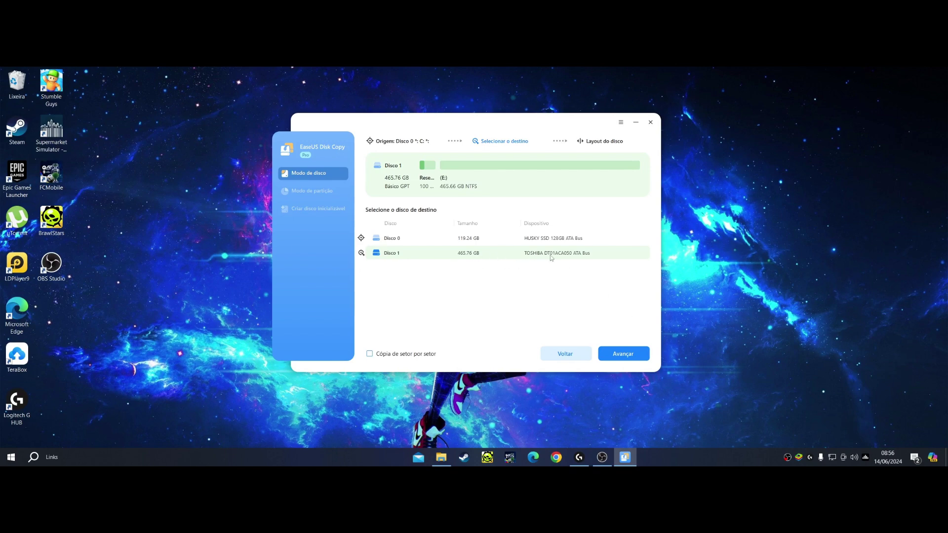
left_click(640, 359)
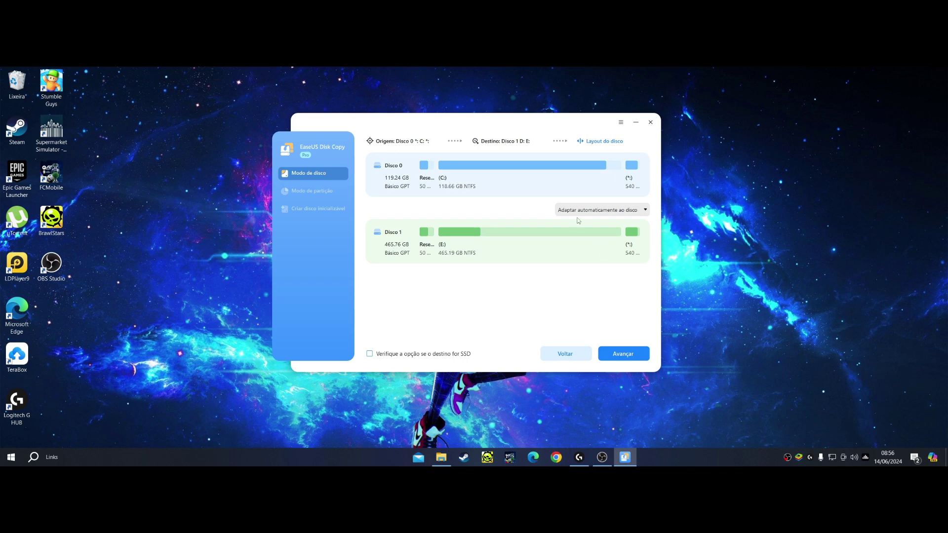
Step: Keep the layout option "Adaptar automaticamente ao disco", run the clone accepting erasure of the destination disk, and finish it
left_click(594, 210)
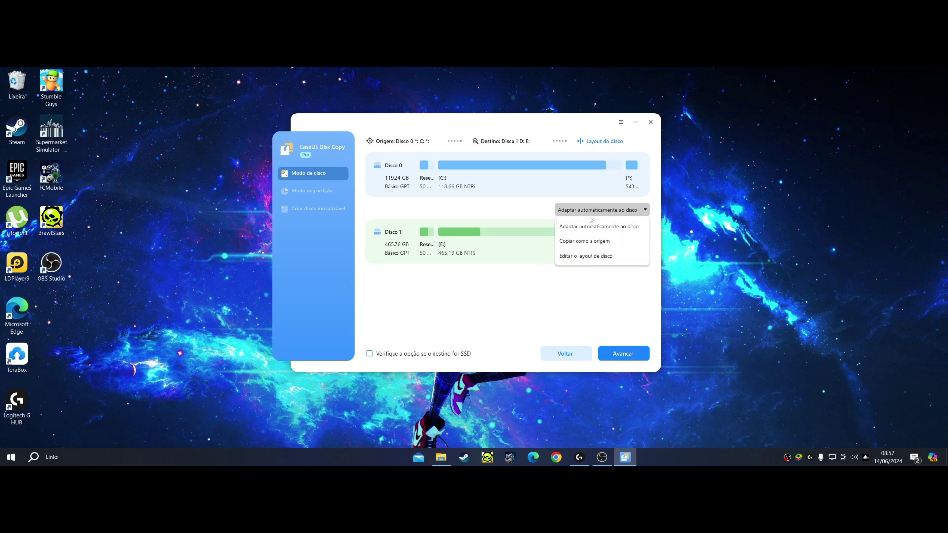
left_click(549, 209)
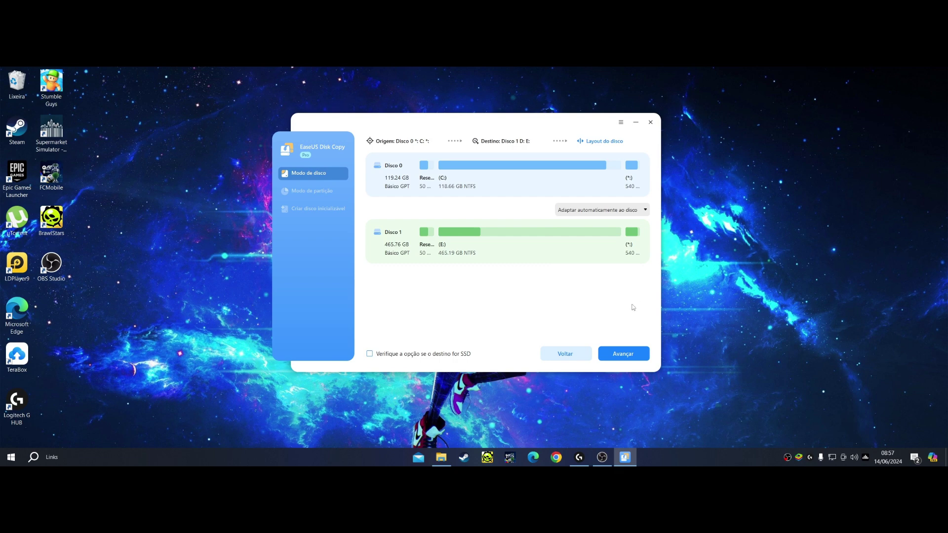
left_click(630, 357)
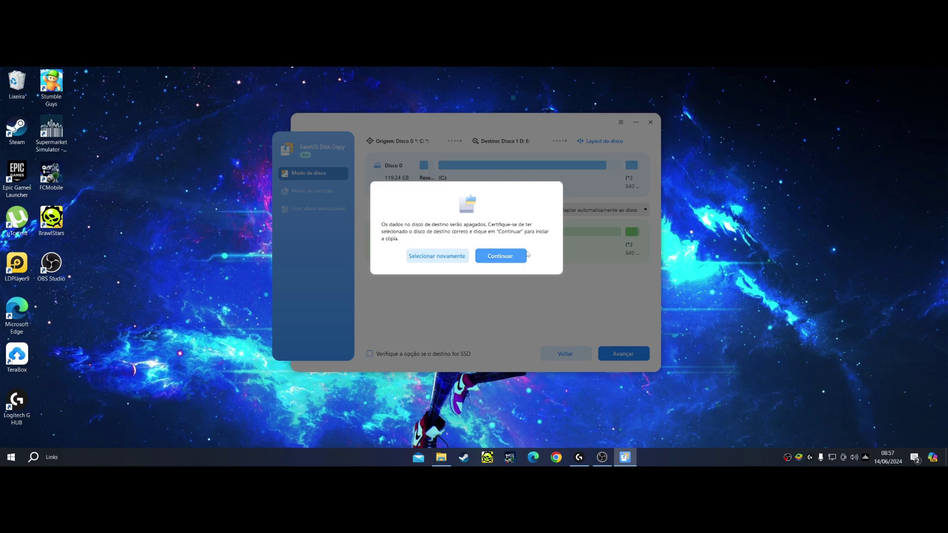
left_click(503, 261)
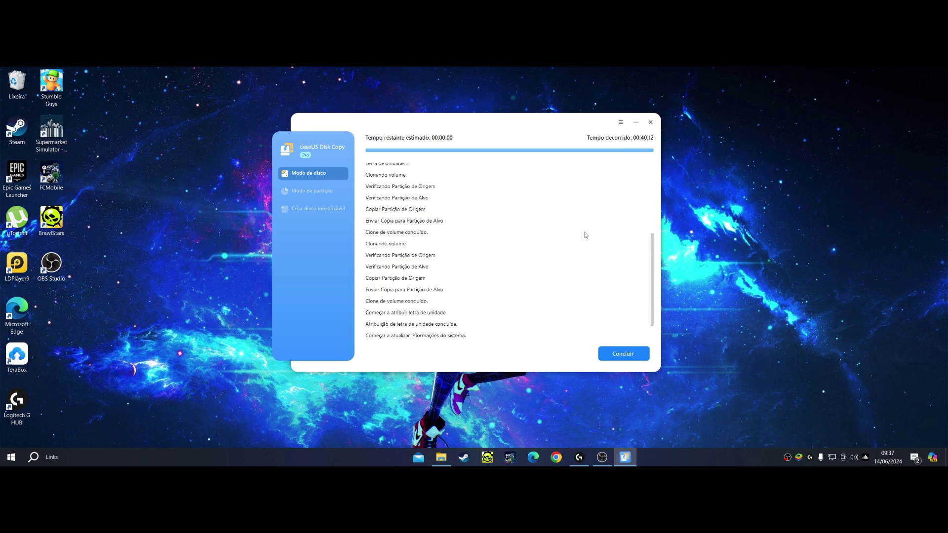
left_click(630, 357)
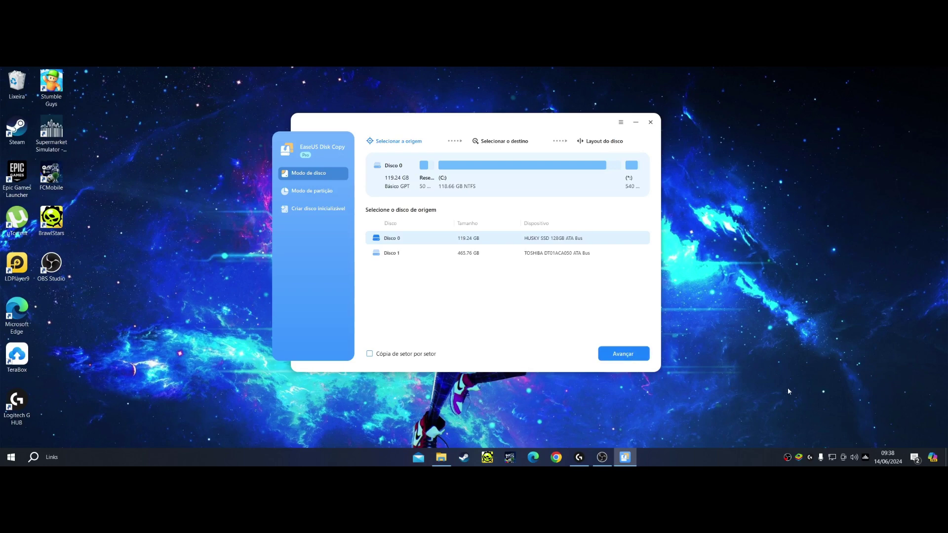
Step: View the source partition list and the bootable disk creation options, and return to disk mode
left_click(332, 194)
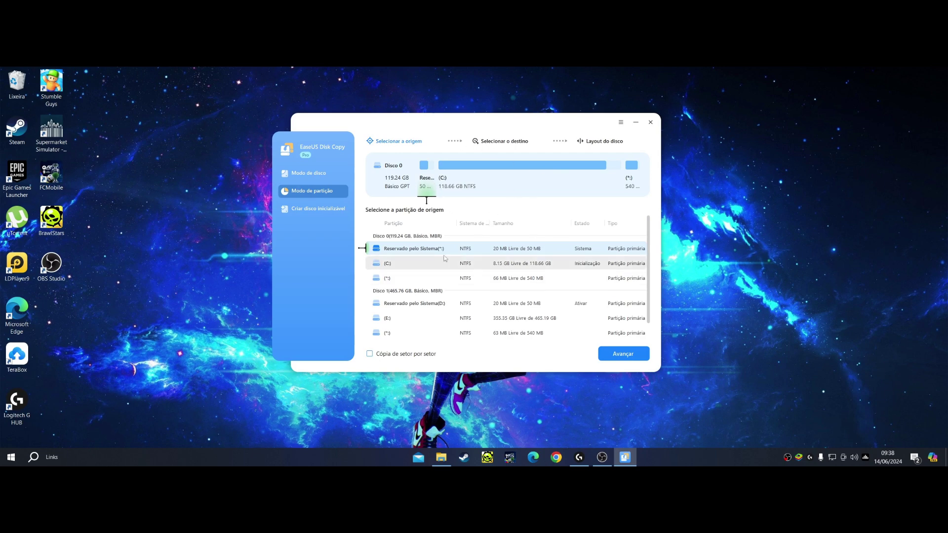
left_click(324, 209)
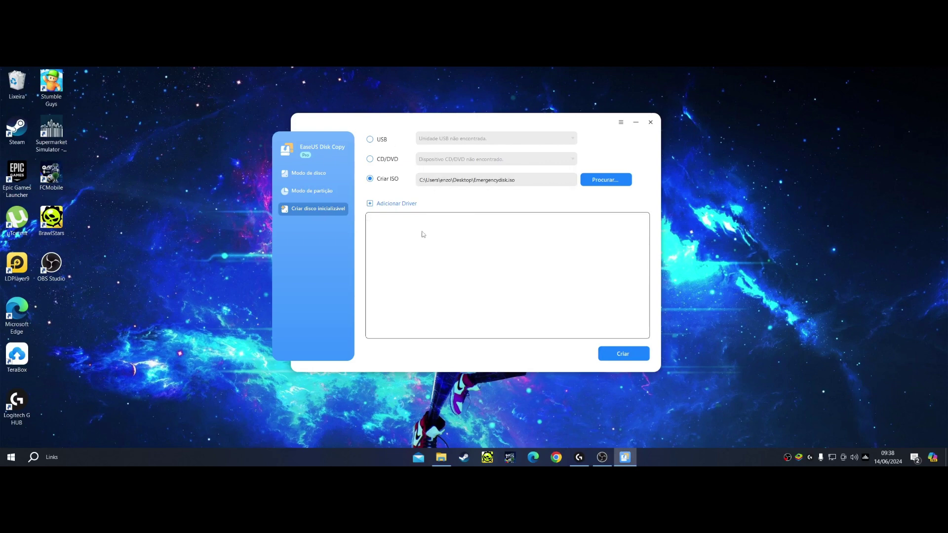
left_click(313, 174)
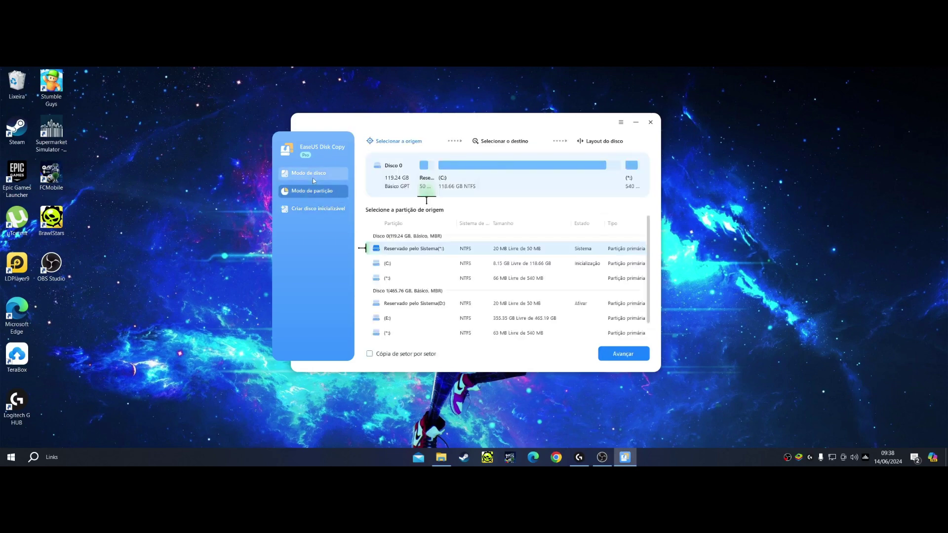
left_click(622, 357)
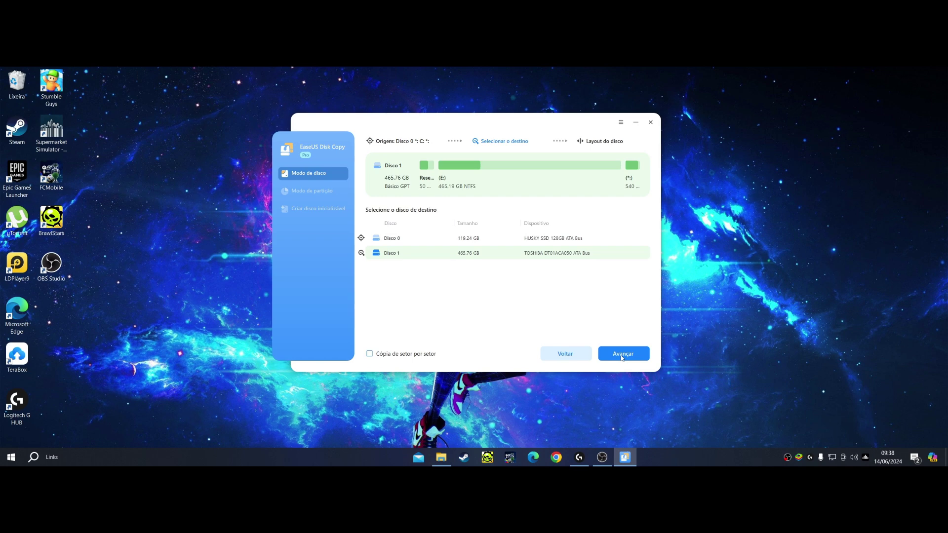
left_click(622, 355)
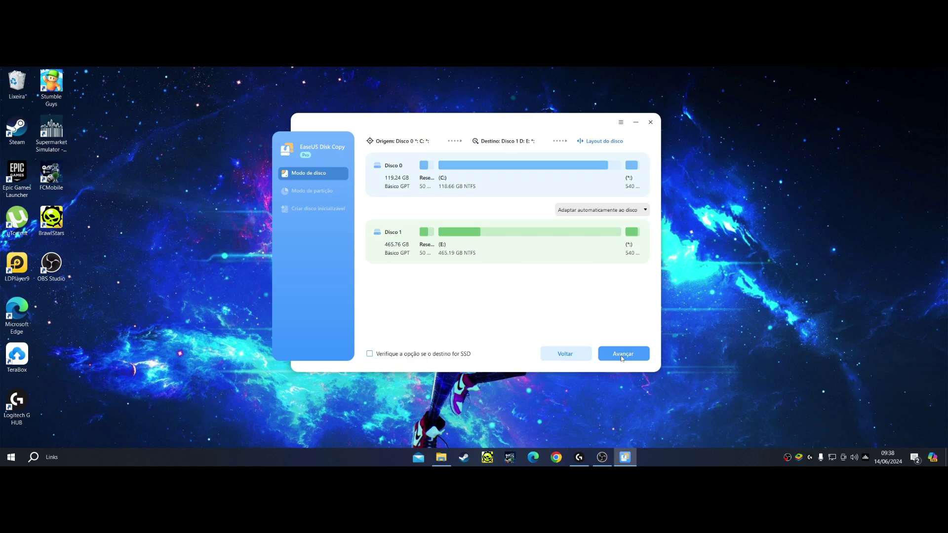
left_click(622, 356)
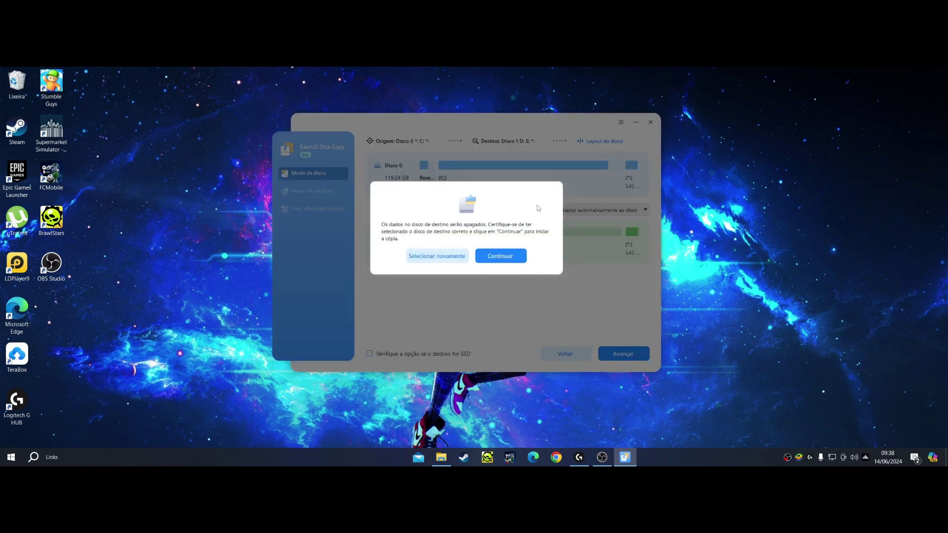
left_click(494, 256)
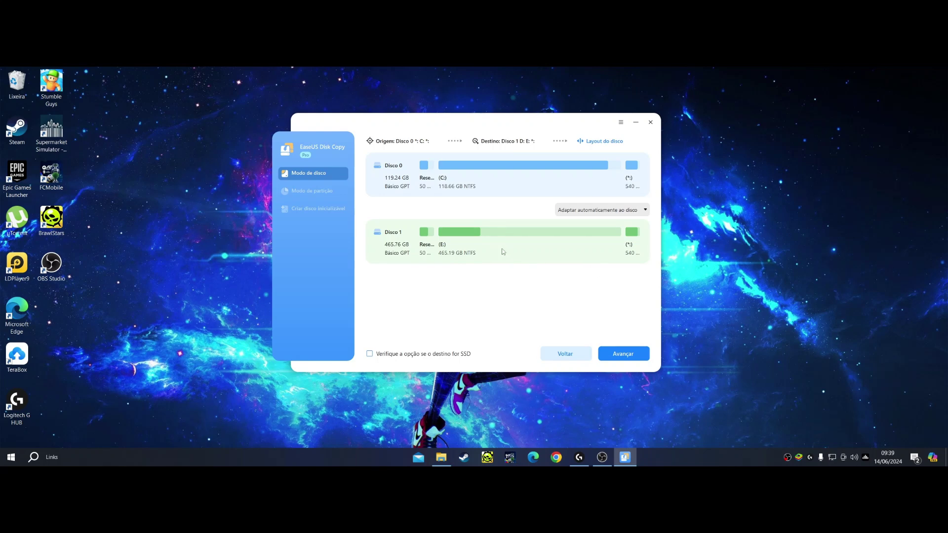
Step: Exit EaseUS Disk Copy and confirm closing the program
left_click(650, 122)
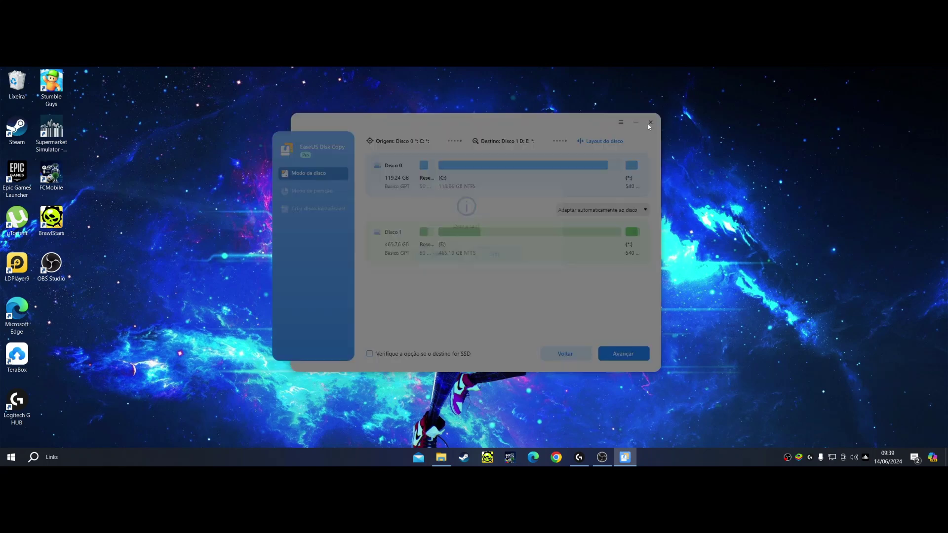
left_click(487, 255)
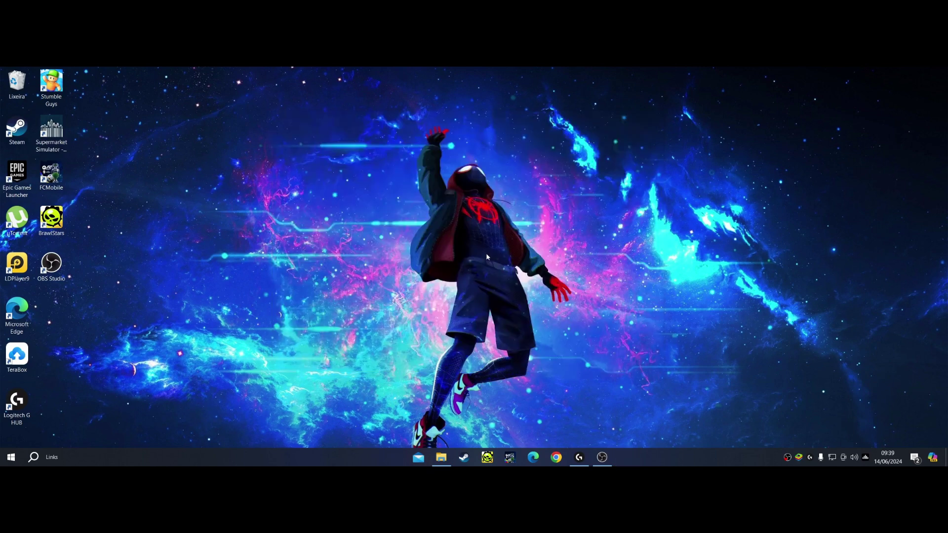
Step: Compare the space on drives C: and E: in File Explorer, inspect the folders cloned to E:, and return to Este Computador
left_click(441, 457)
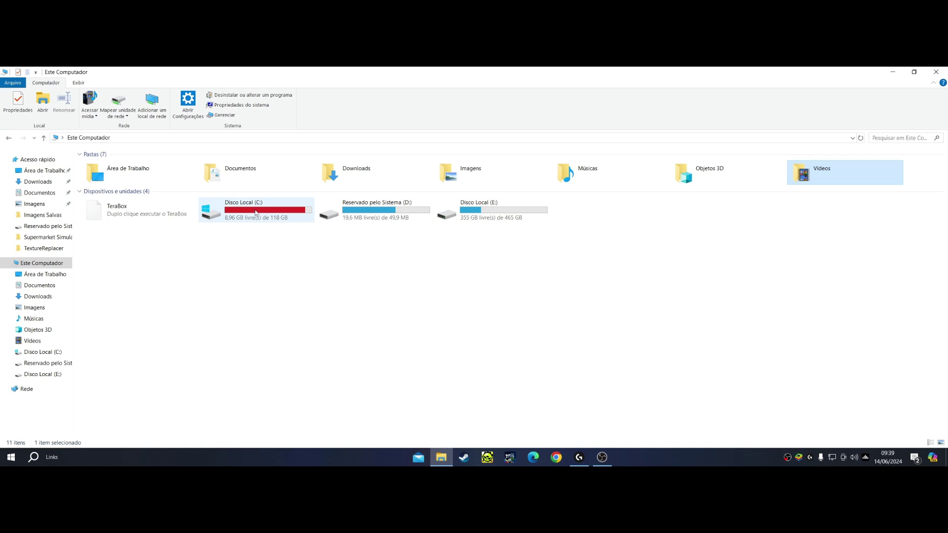
mouse_move(258, 213)
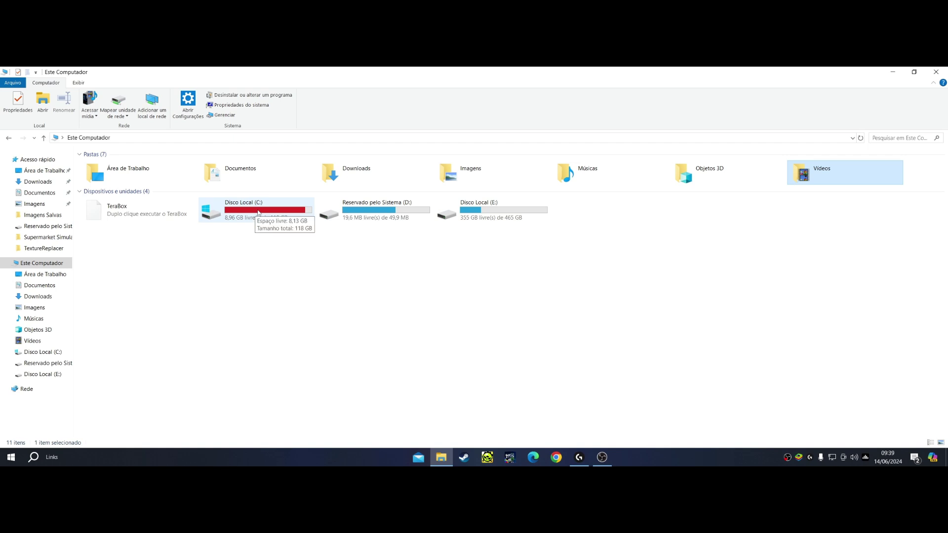
double_click(478, 222)
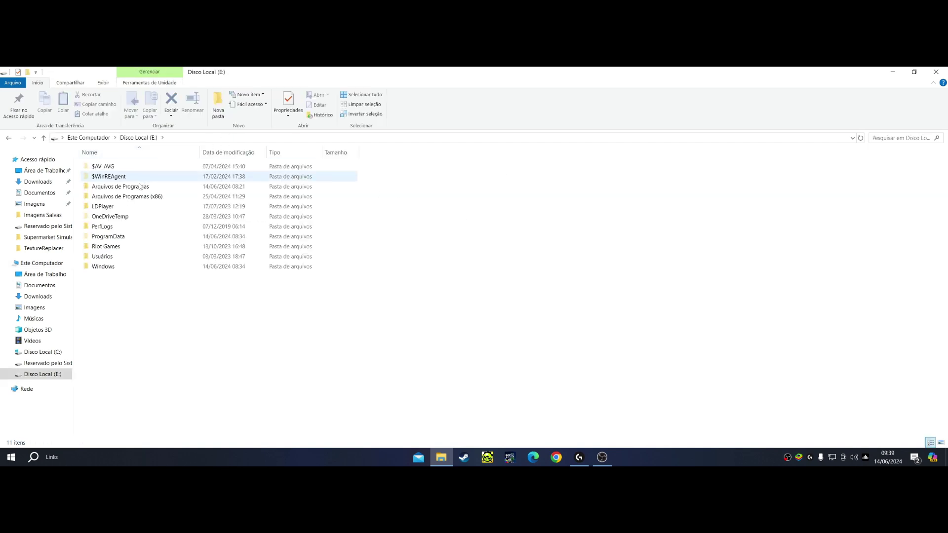
left_click(119, 237)
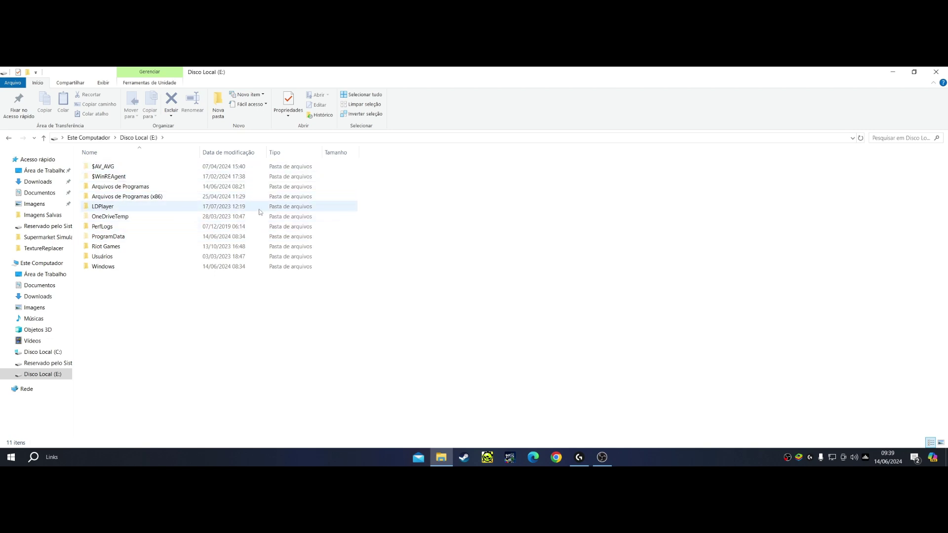
left_click(14, 140)
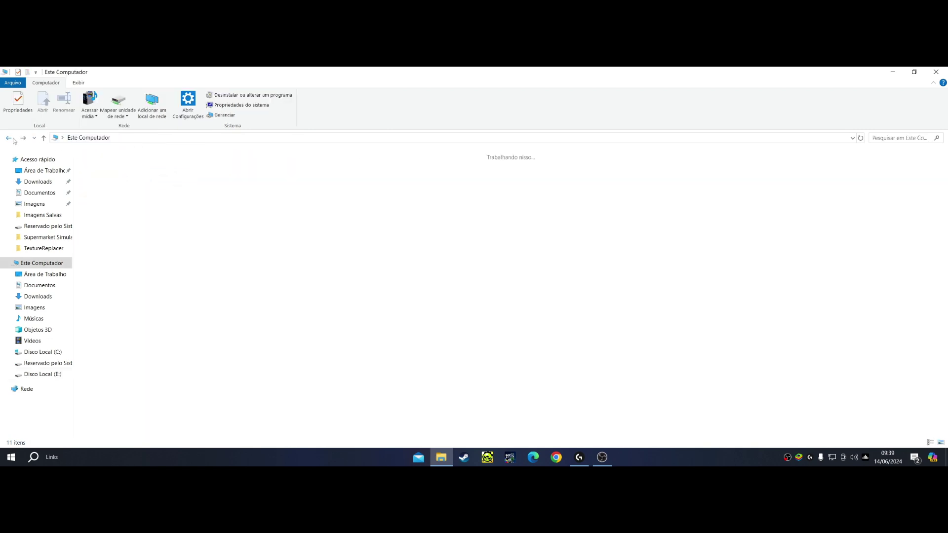